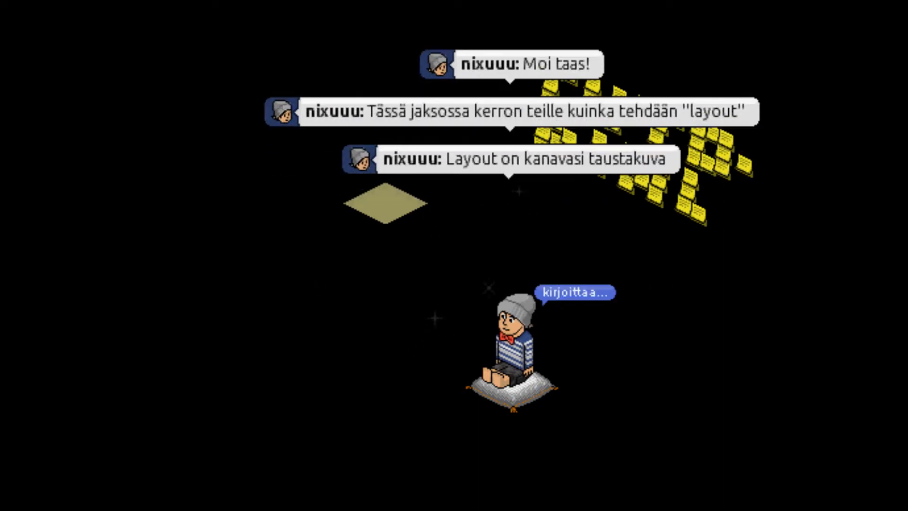
key(Return)
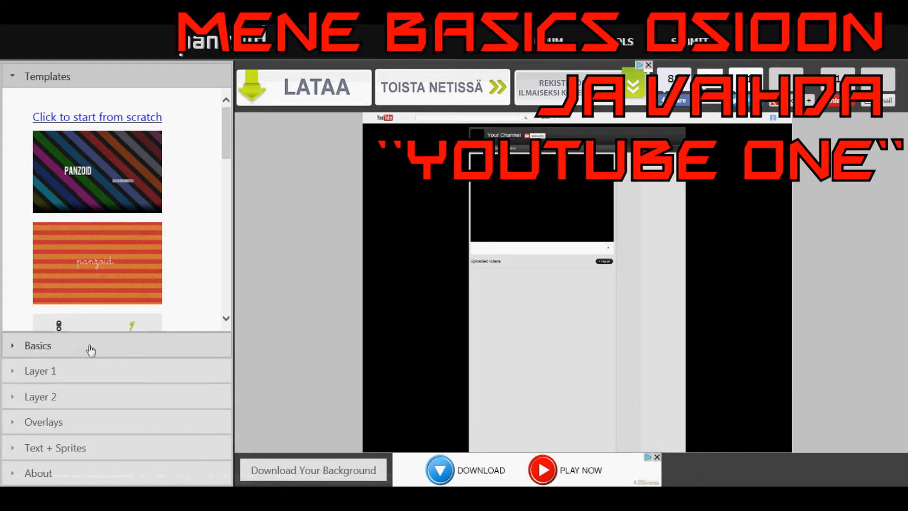
Step: Set the background type to YouTube One and start generating an image for Layer 1
click(55, 351)
click(123, 135)
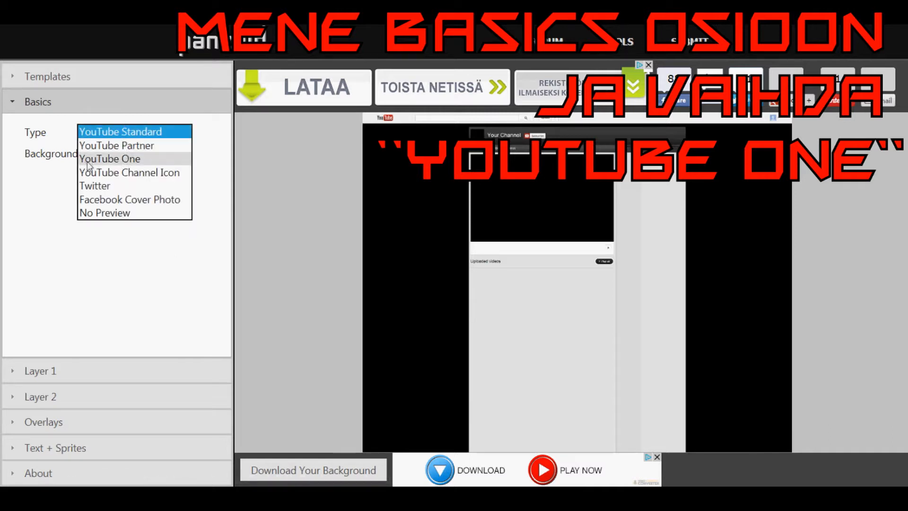
click(140, 161)
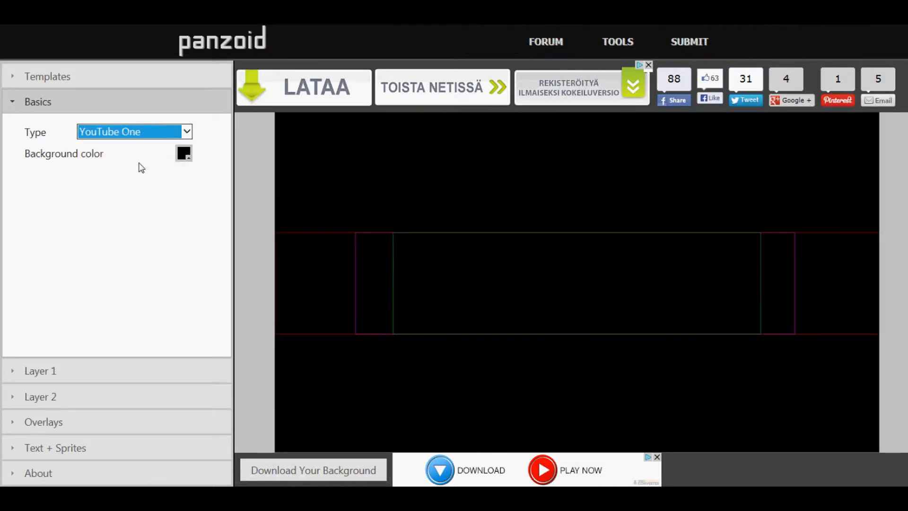
click(89, 379)
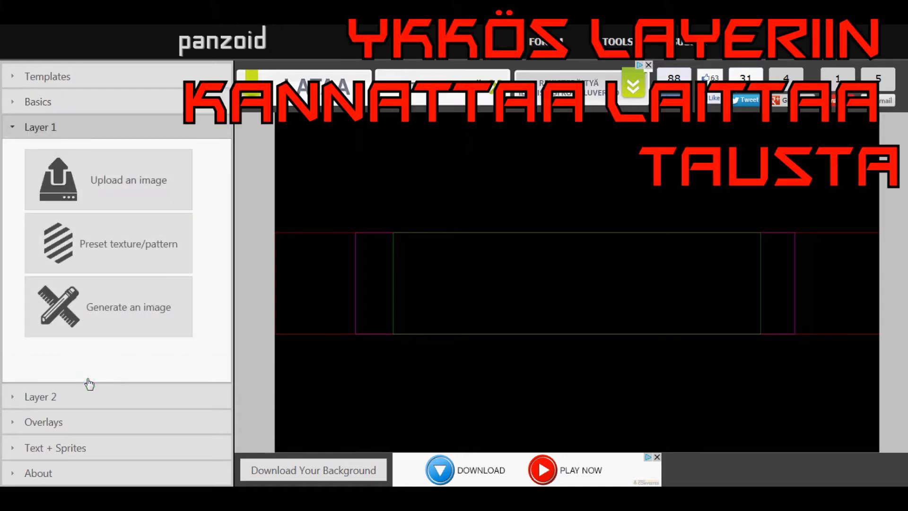
click(103, 314)
Step: Try the Gradient, Sunburst, Lines, Checkers and Scribble generators on Layer 1
click(121, 189)
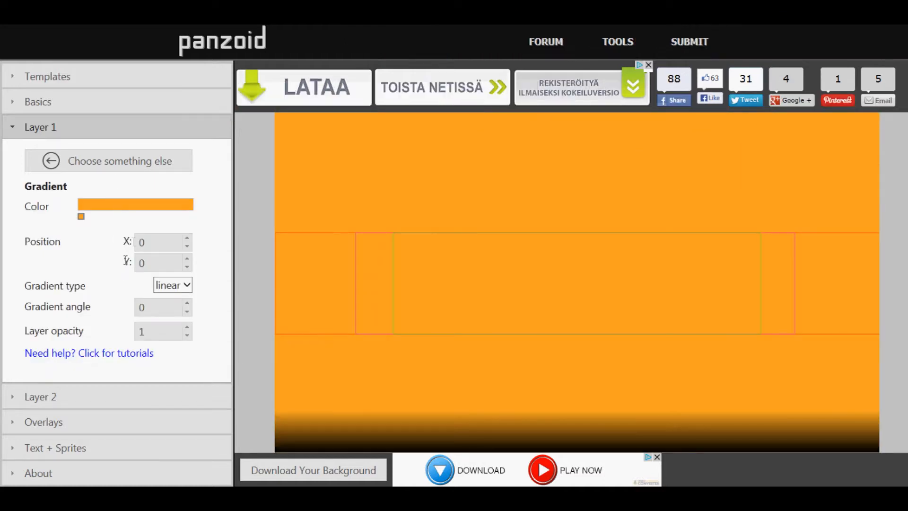
click(101, 159)
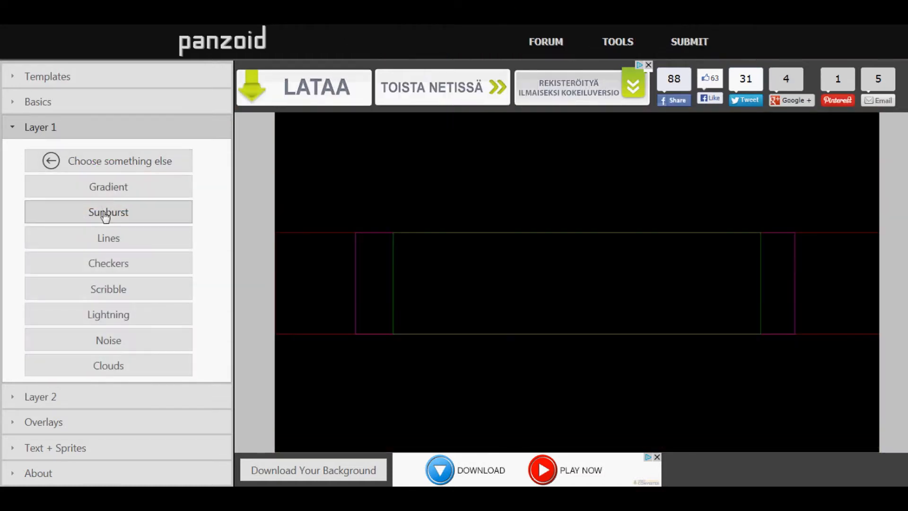
click(101, 211)
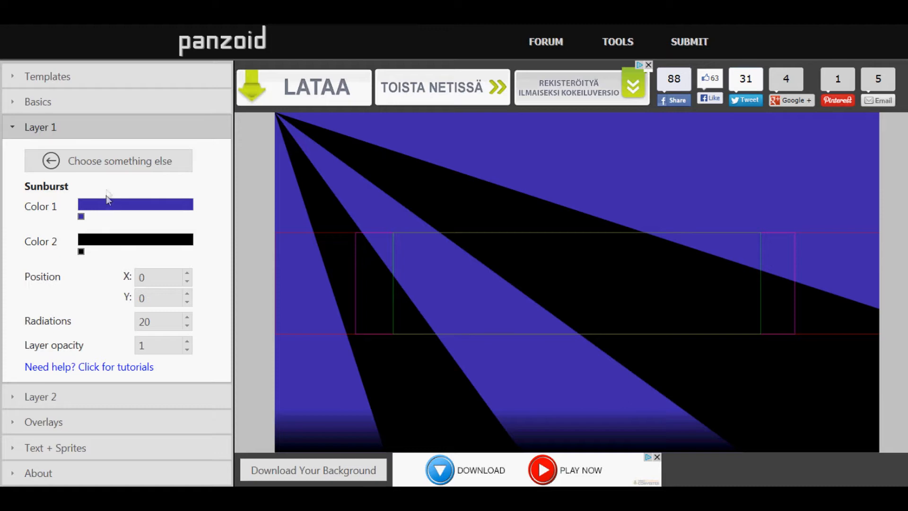
click(112, 165)
click(108, 233)
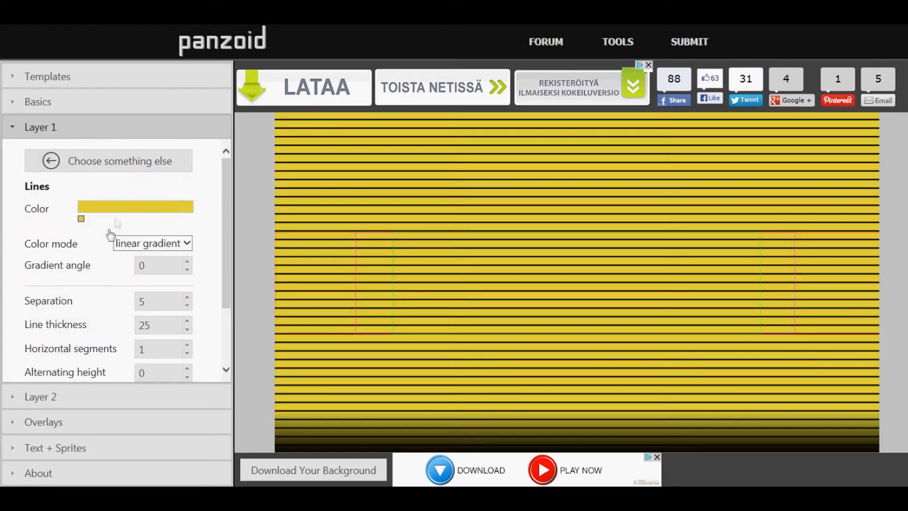
click(121, 164)
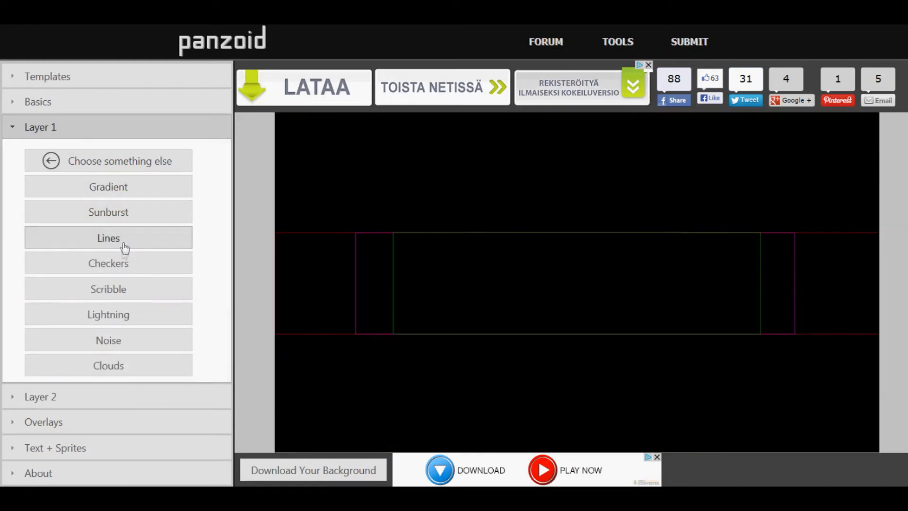
click(123, 261)
click(121, 161)
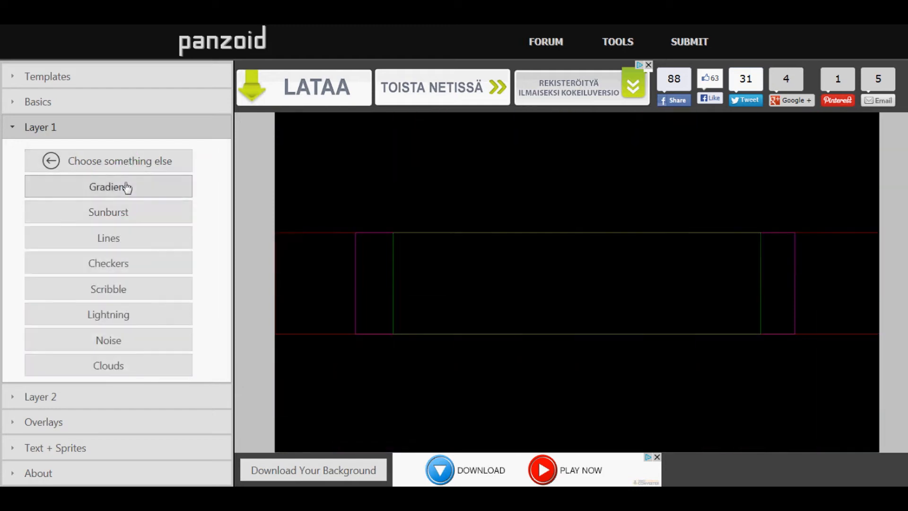
click(126, 288)
click(132, 171)
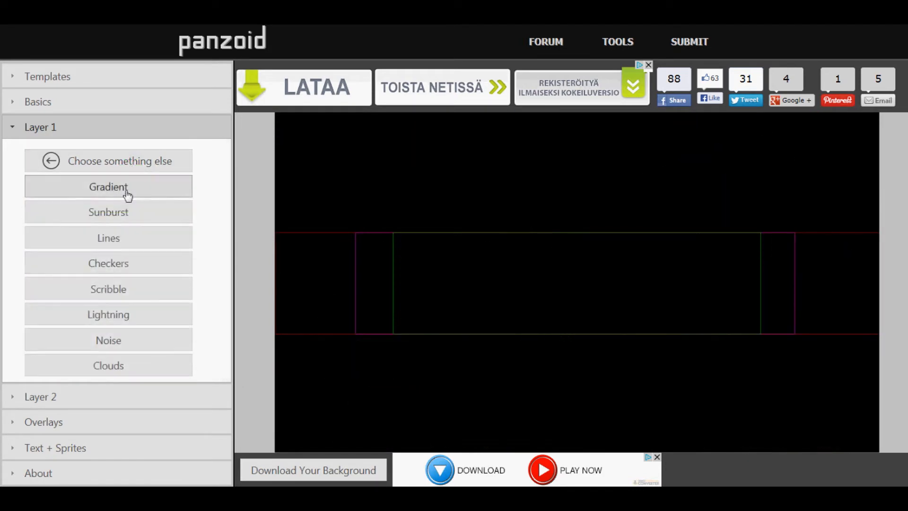
Step: Generate a Lightning image on Layer 1 and set its Point A to X 500, Y 500
click(122, 314)
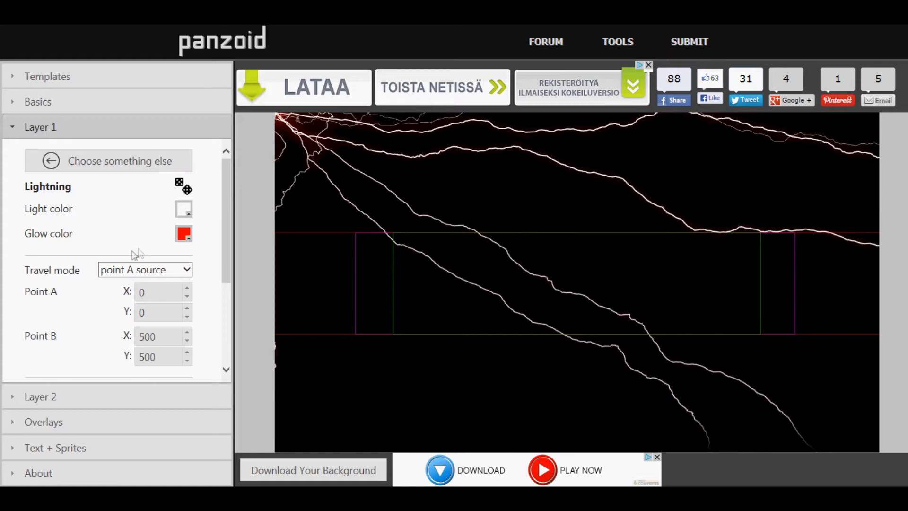
click(155, 290)
drag(154, 289, 128, 293)
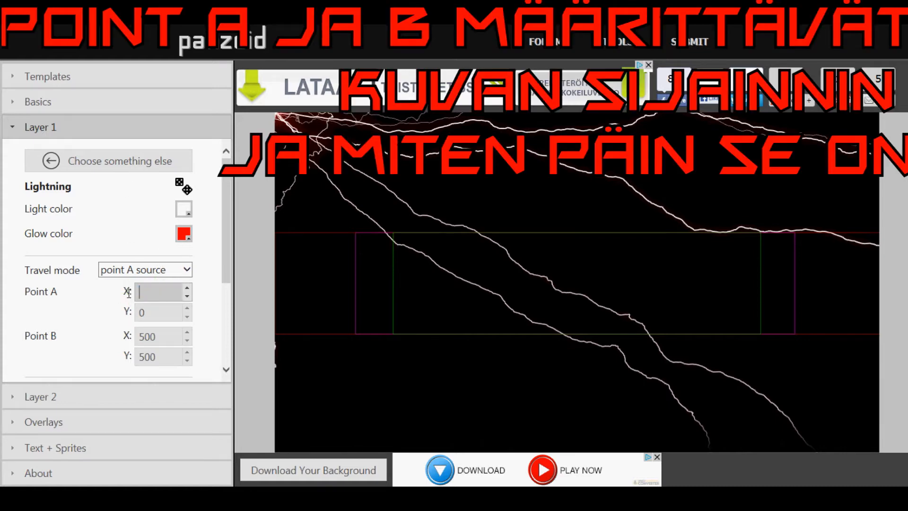
text(500)
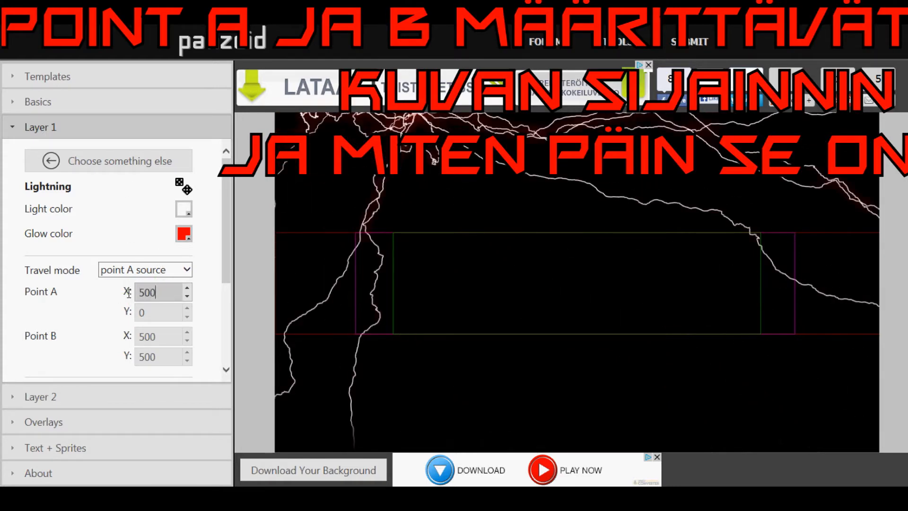
click(136, 316)
click(150, 308)
key(BackSpace)
text(500)
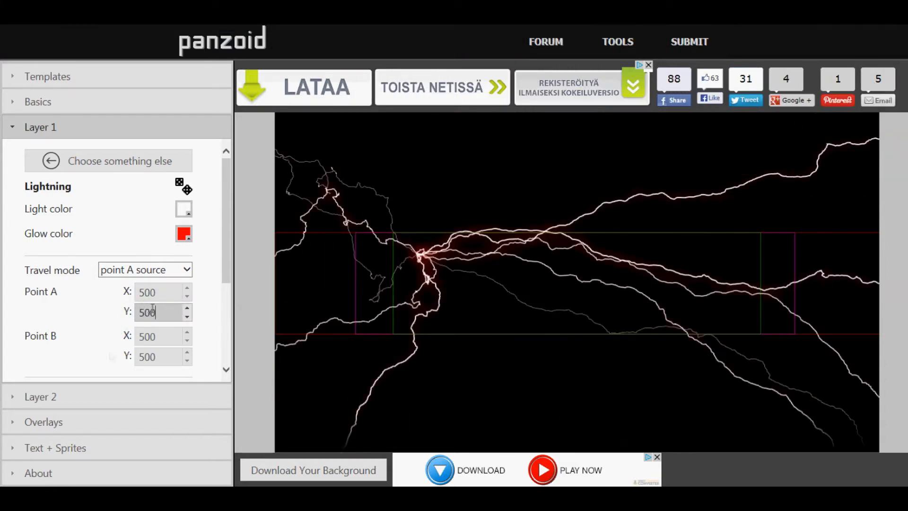
click(62, 402)
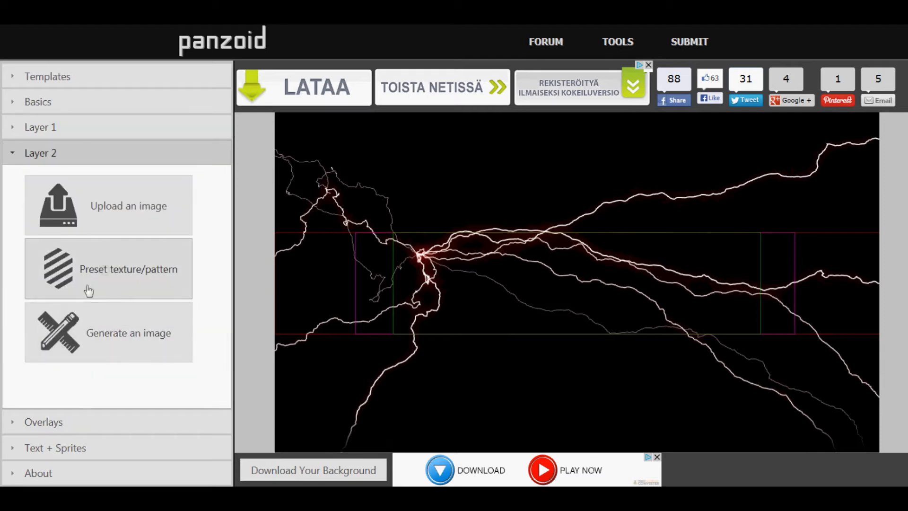
click(50, 432)
mouse_move(224, 251)
mouse_down()
mouse_move(223, 284)
mouse_move(222, 236)
mouse_up()
Step: Add a text sprite to the background and set its text to "Kanavan nimi"
click(61, 449)
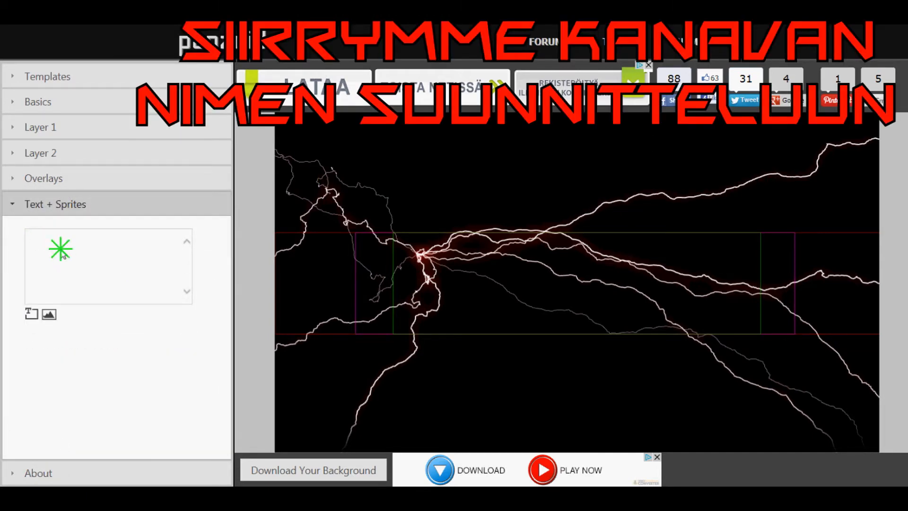
click(31, 314)
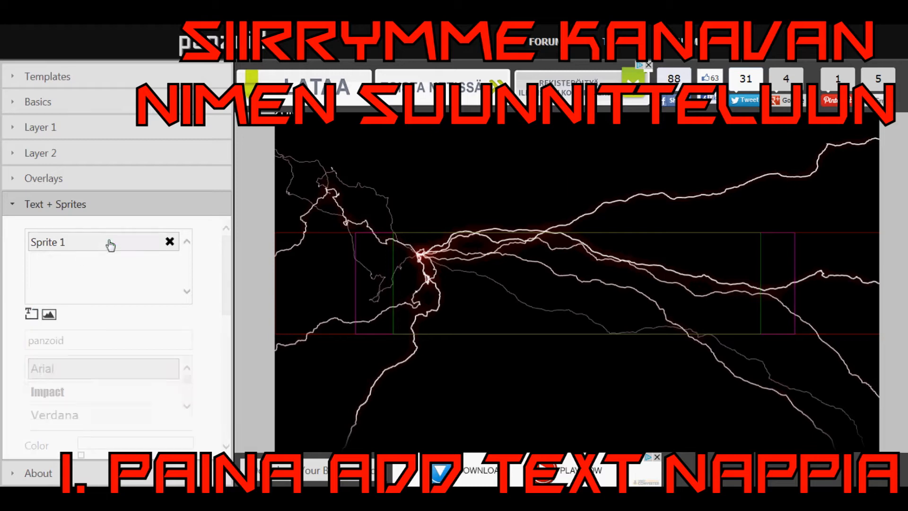
click(109, 244)
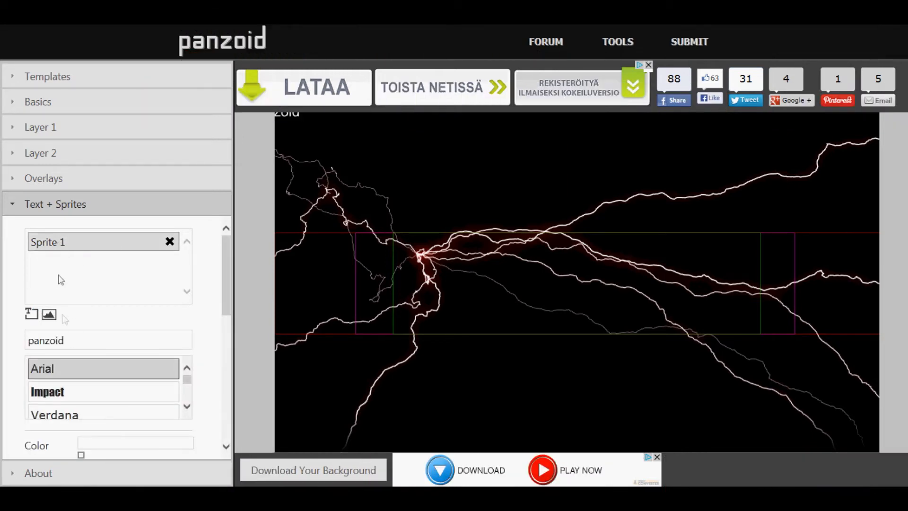
drag(71, 341, 2, 344)
key(BackSpace)
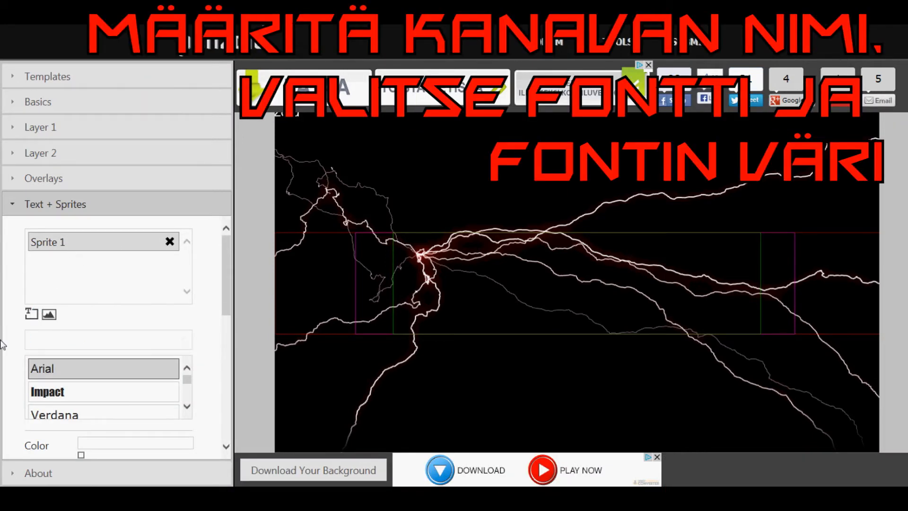
text(Kanavan nimi)
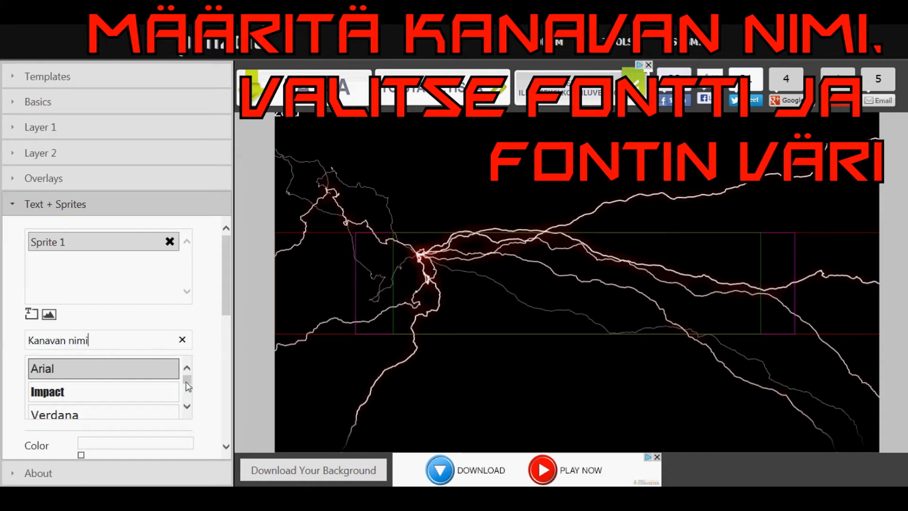
Step: Browse the available fonts and apply wideawake to the channel name text
drag(188, 386, 181, 408)
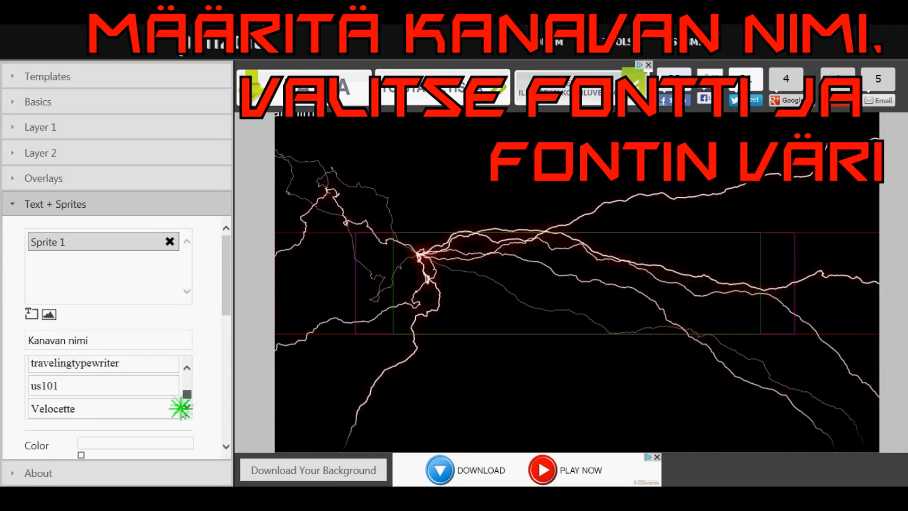
click(190, 367)
click(188, 372)
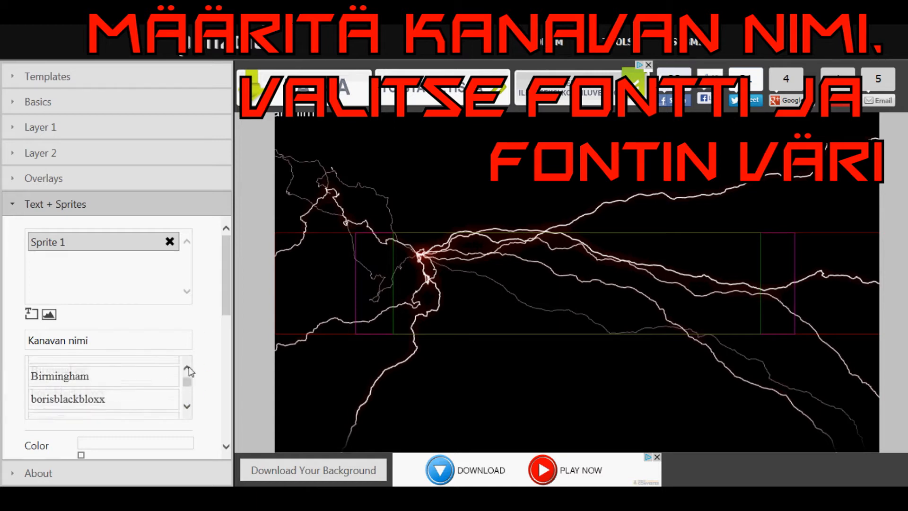
click(189, 384)
drag(189, 384, 190, 379)
click(187, 407)
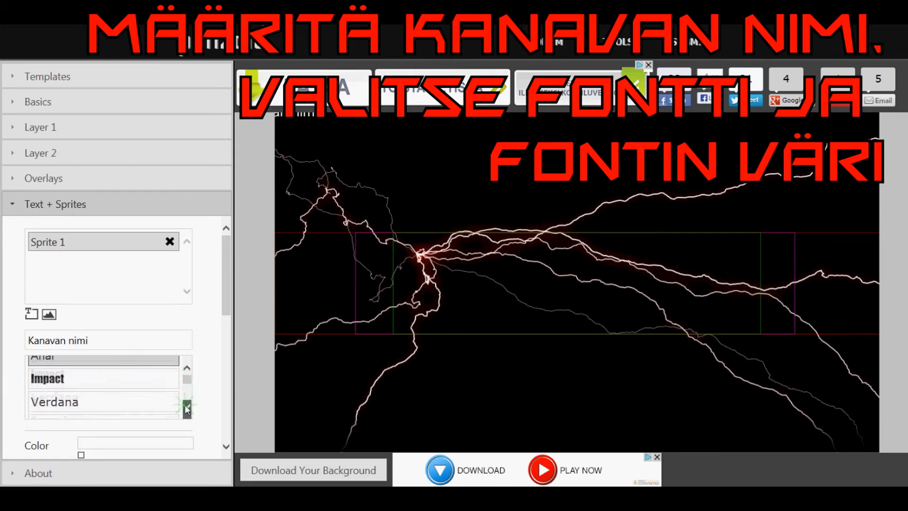
click(187, 407)
click(187, 407)
click(188, 408)
click(188, 408)
click(187, 407)
click(188, 408)
click(188, 407)
click(188, 408)
click(187, 408)
click(188, 408)
click(188, 408)
click(187, 408)
click(187, 408)
click(188, 408)
click(187, 408)
click(188, 408)
click(187, 408)
drag(188, 391, 189, 403)
click(134, 383)
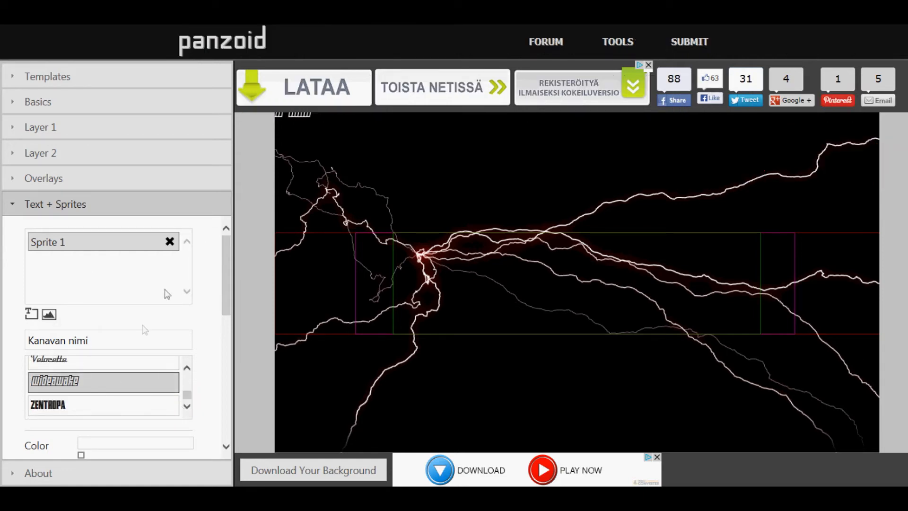
Step: Set the channel name text's X position to 1000
drag(230, 296, 229, 336)
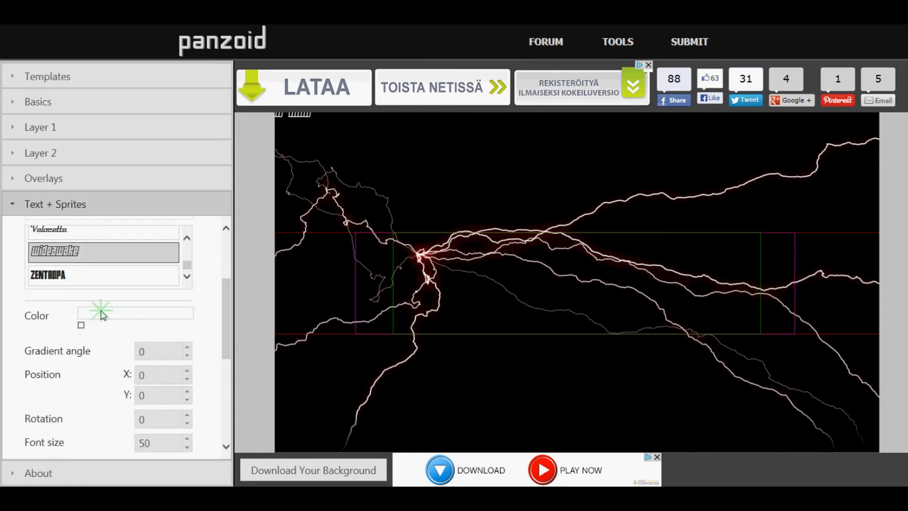
drag(227, 327, 224, 346)
click(161, 330)
drag(161, 330, 117, 332)
text(500)
key(BackSpace)
key(BackSpace)
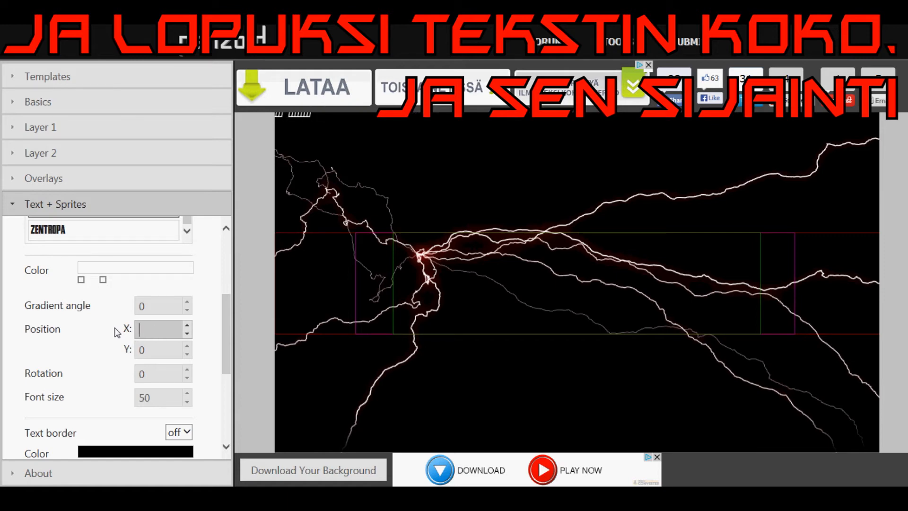
text(1000)
key(Tab)
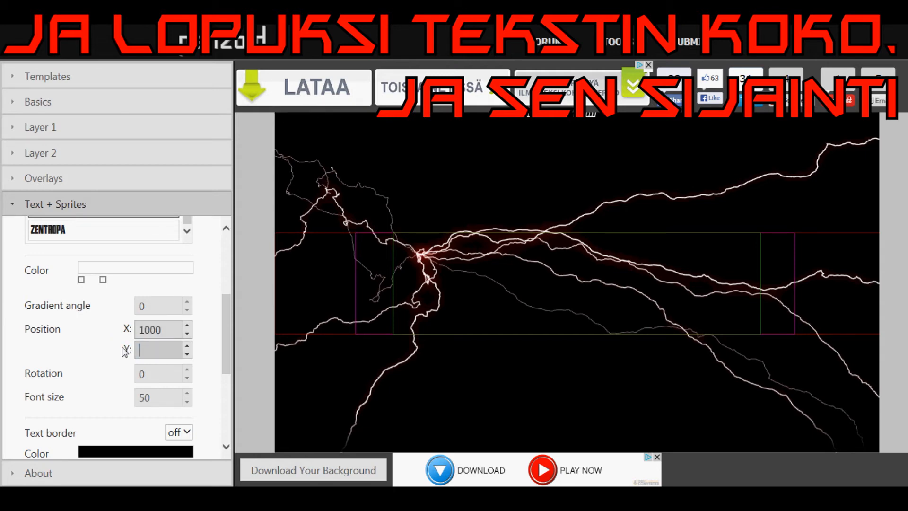
Step: Try several Y positions for the channel name text, including 800 and 700, and settle on 600
text(500)
key(BackSpace)
key(BackSpace)
text(000)
key(BackSpace)
key(BackSpace)
key(BackSpace)
key(BackSpace)
text(800)
key(BackSpace)
key(BackSpace)
key(BackSpace)
text(700)
key(BackSpace)
key(BackSpace)
key(BackSpace)
text(600)
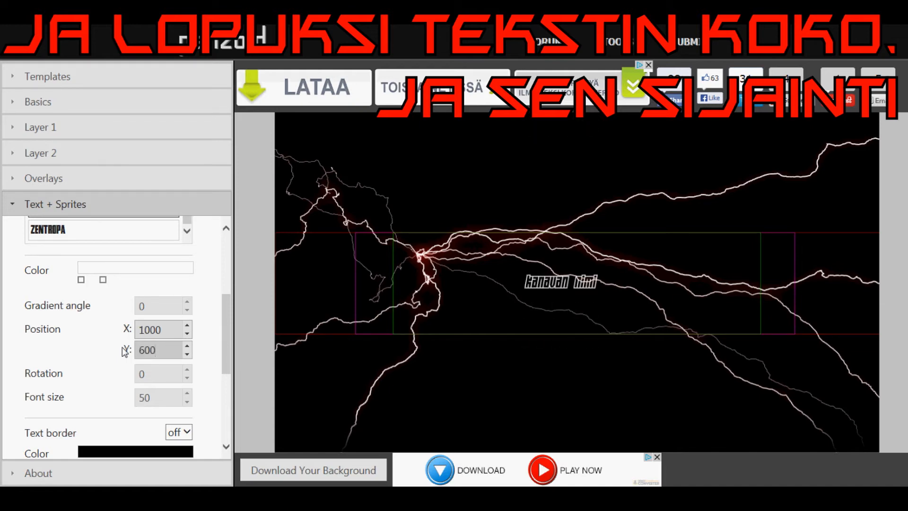
Step: Set the channel name text's font size to 150
scroll(71, 313, down, 1)
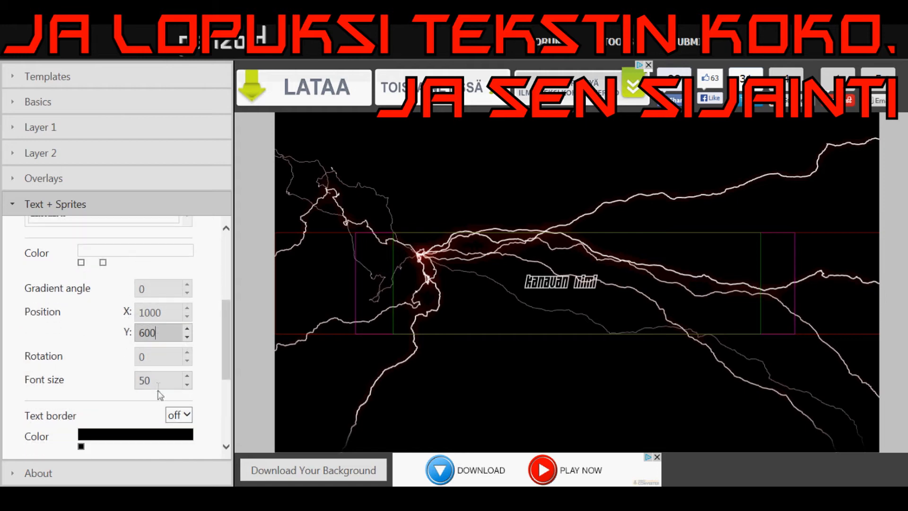
drag(176, 379, 107, 380)
text(150)
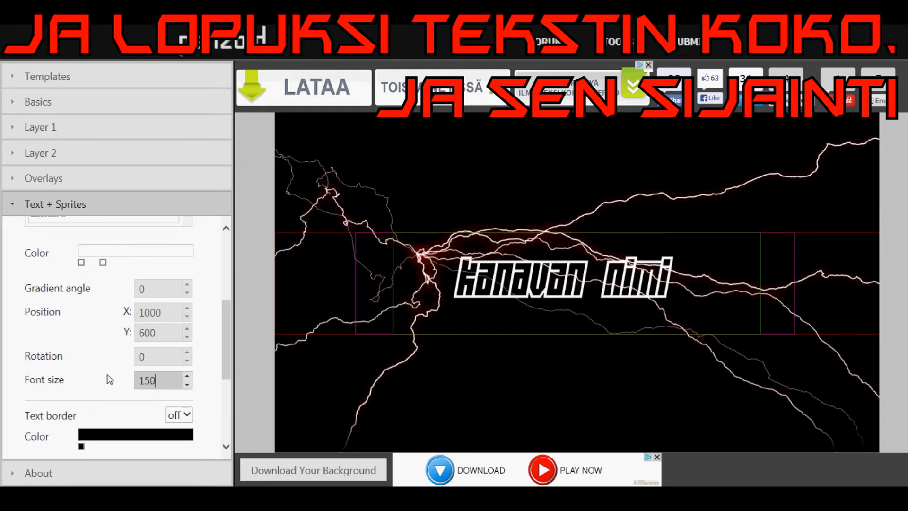
Step: Turn on the text border for the channel name and review the remaining text settings
scroll(110, 379, down, 2)
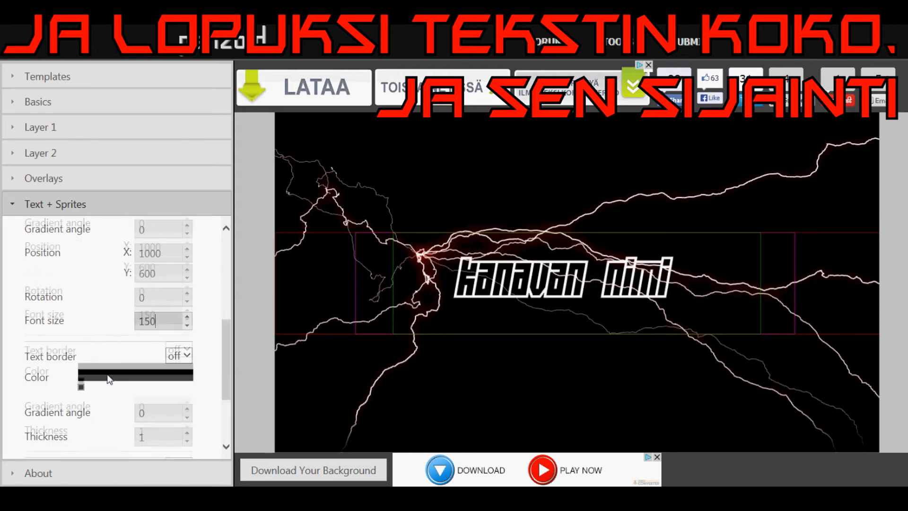
click(187, 321)
click(180, 335)
scroll(163, 355, down, 2)
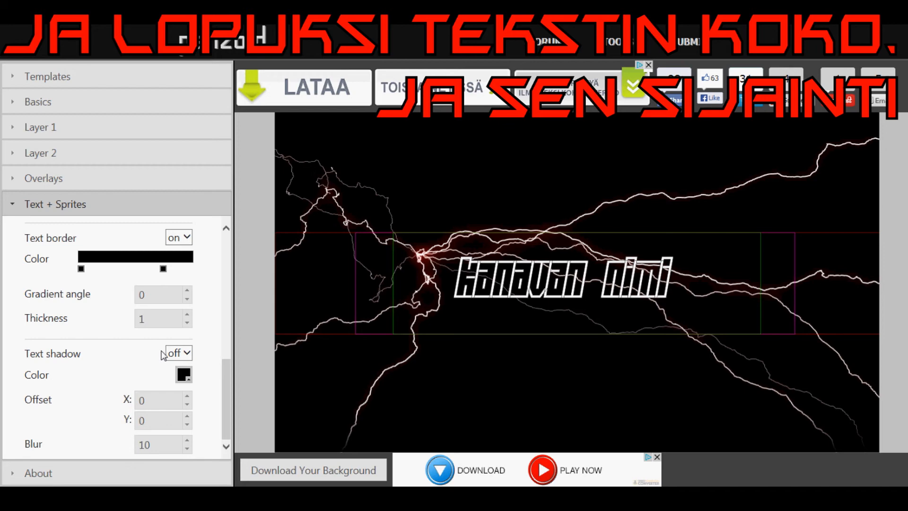
scroll(137, 388, up, 6)
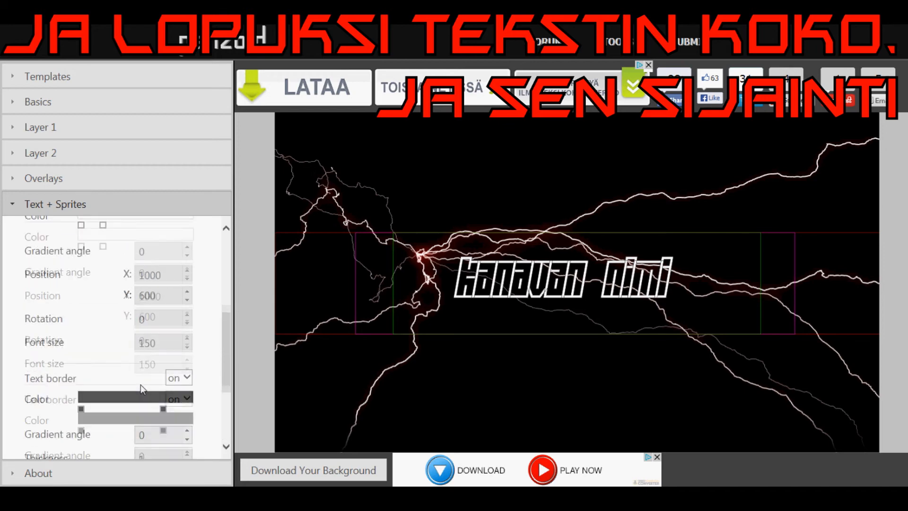
scroll(141, 384, up, 2)
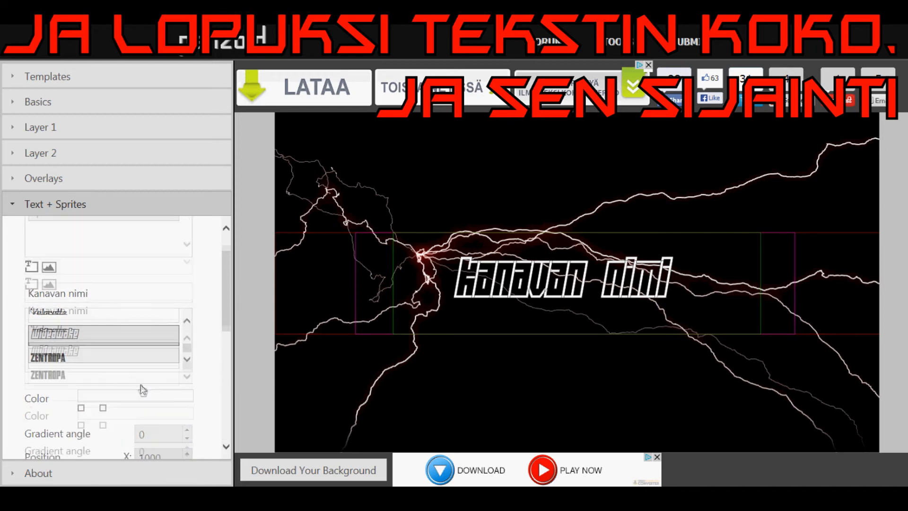
Step: Download the finished background, save it as backgrounder.jpg, and dismiss the download notification
scroll(137, 394, up, 1)
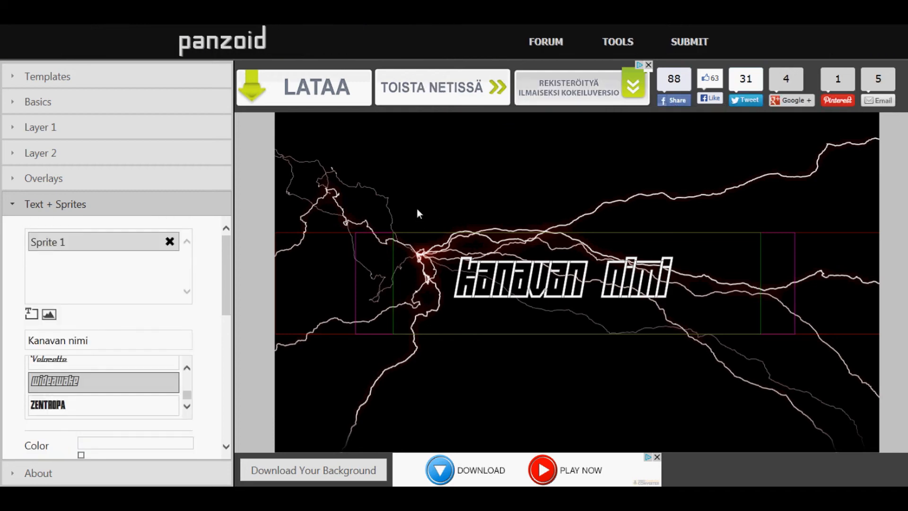
click(359, 476)
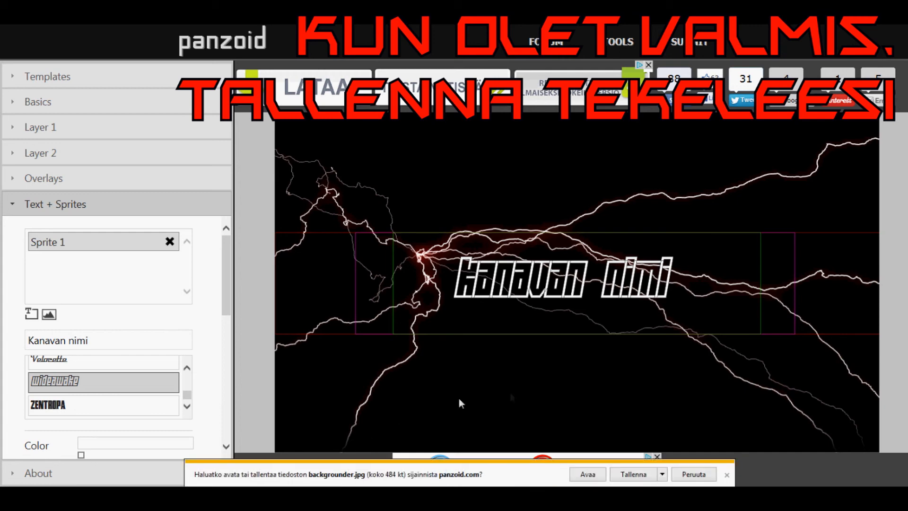
click(634, 474)
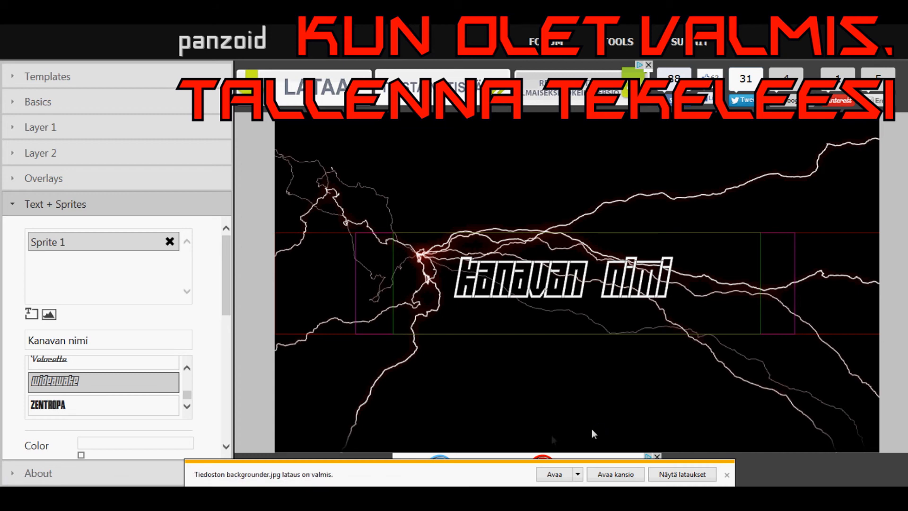
click(728, 475)
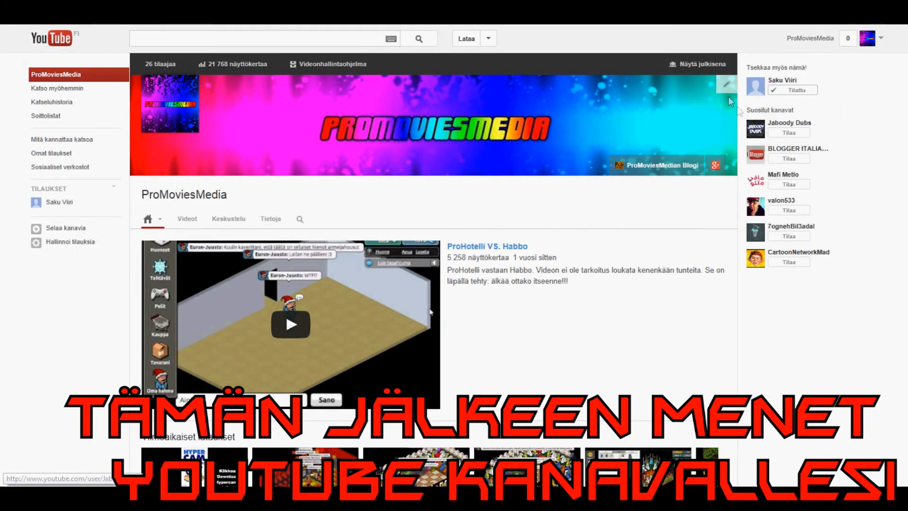
Step: On the YouTube channel page, open the channel art image for editing
click(722, 88)
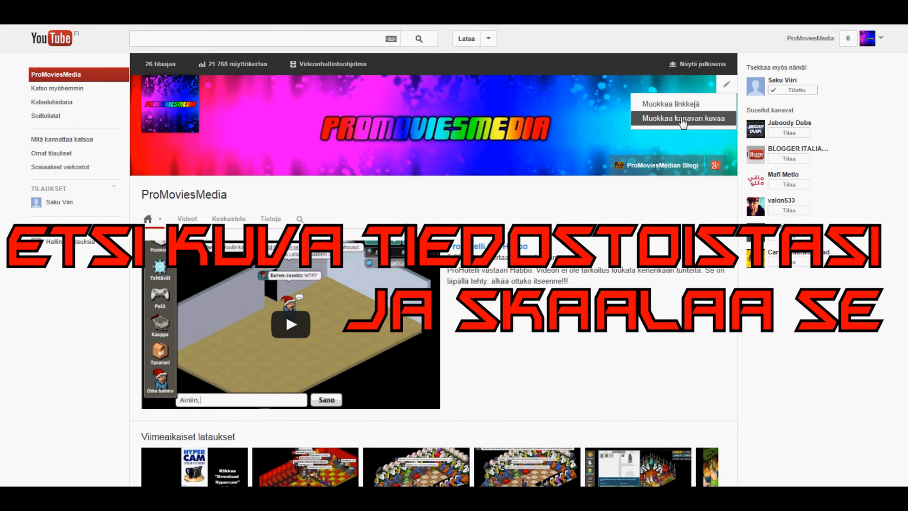
click(676, 118)
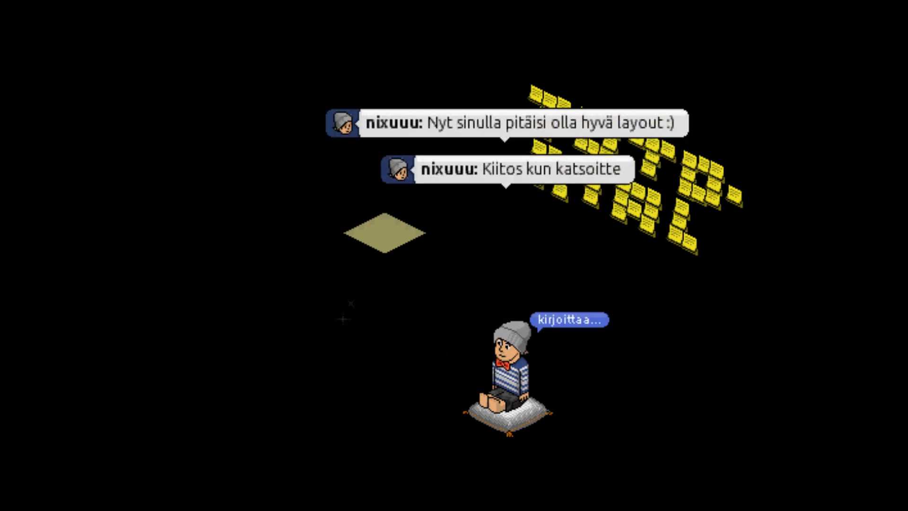
key(Return)
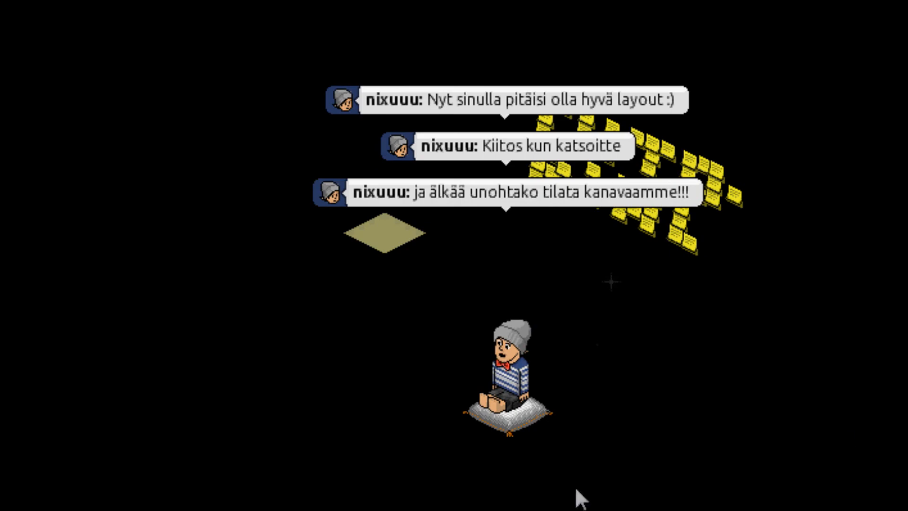